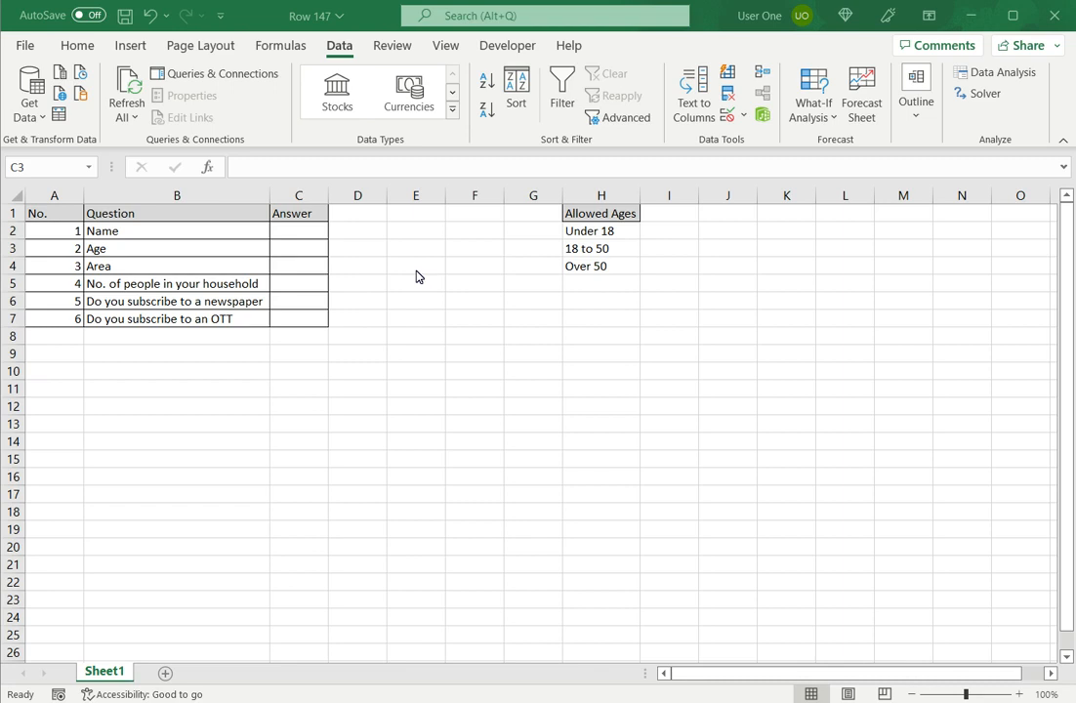
pyautogui.click(298, 249)
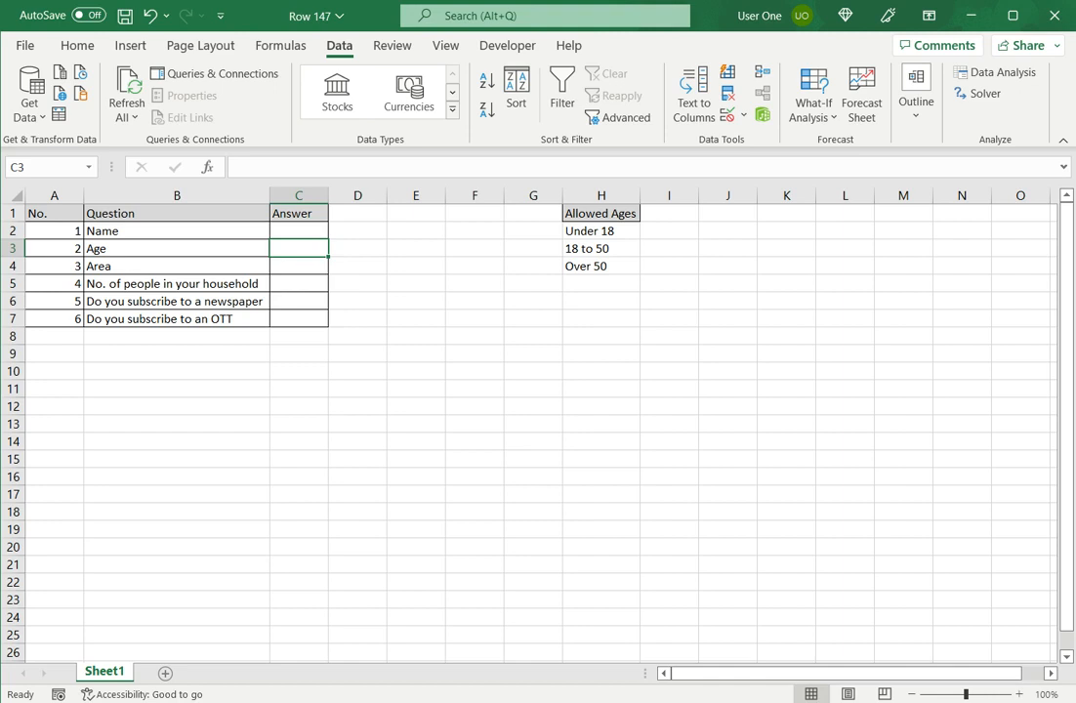
pyautogui.click(601, 231)
pyautogui.click(600, 249)
pyautogui.click(600, 266)
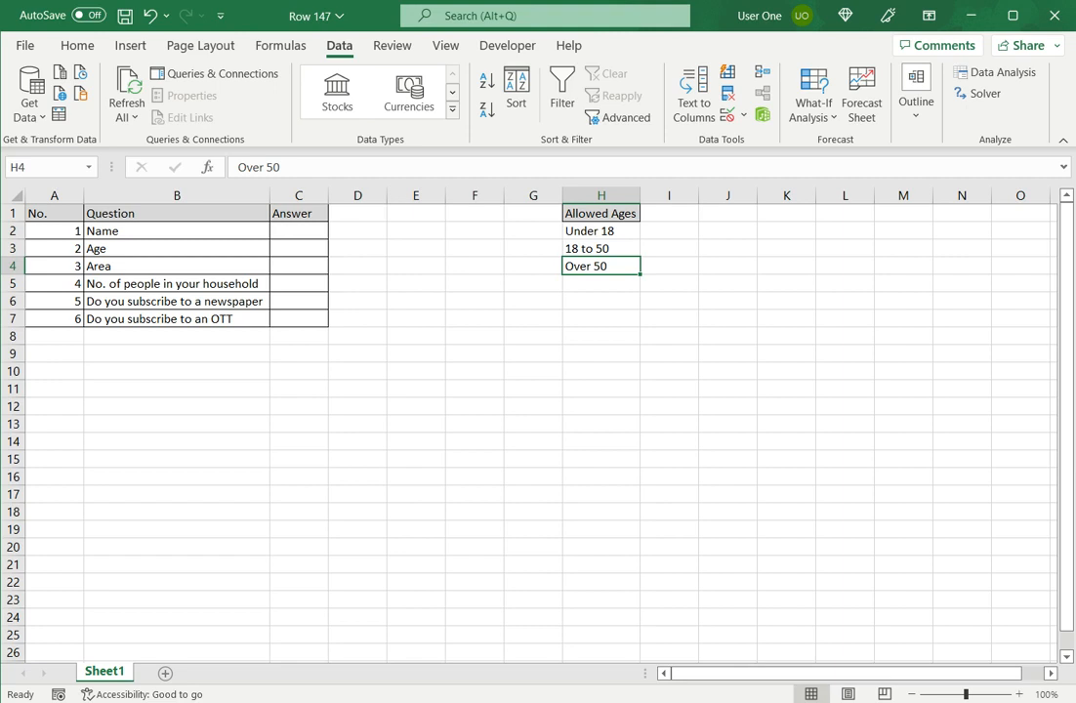
# Step: Apply list data validation to the Age answer cell C3 with the source Under 18,18 to 50,Over 50
pyautogui.click(299, 249)
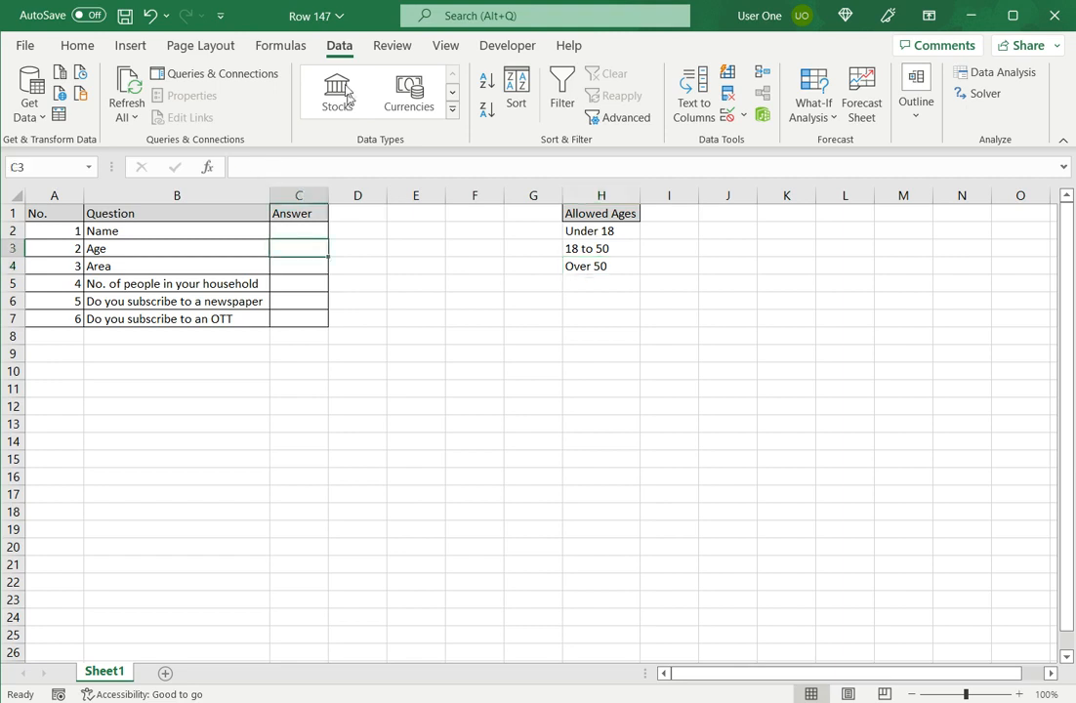
pyautogui.click(751, 117)
pyautogui.click(753, 138)
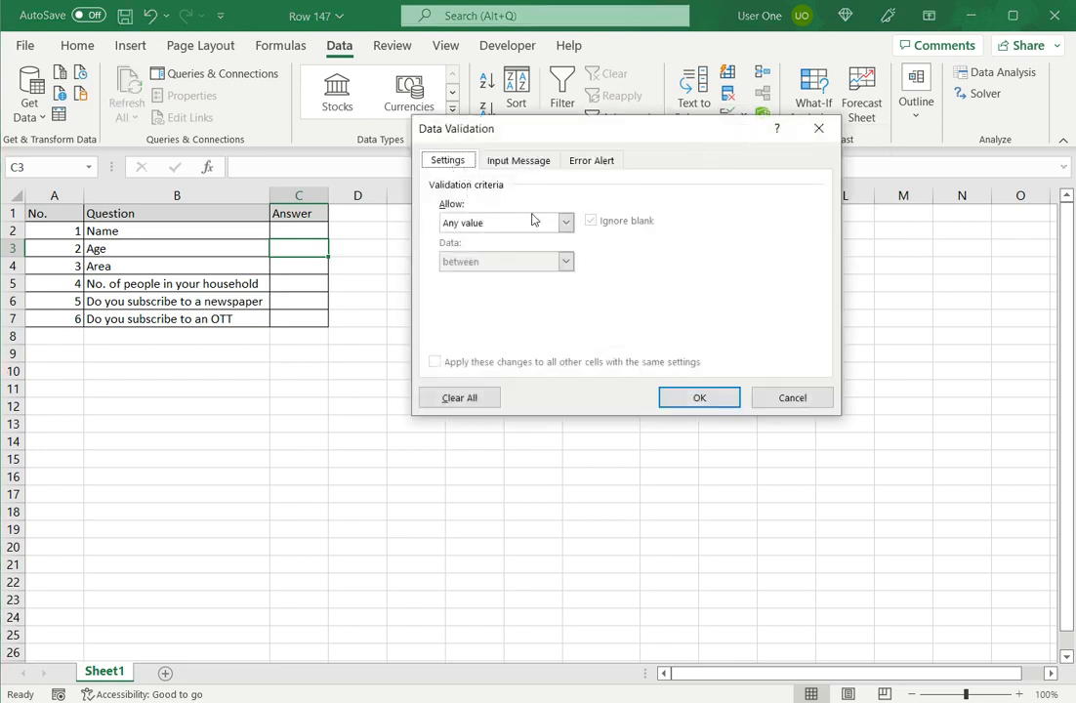
pyautogui.click(565, 223)
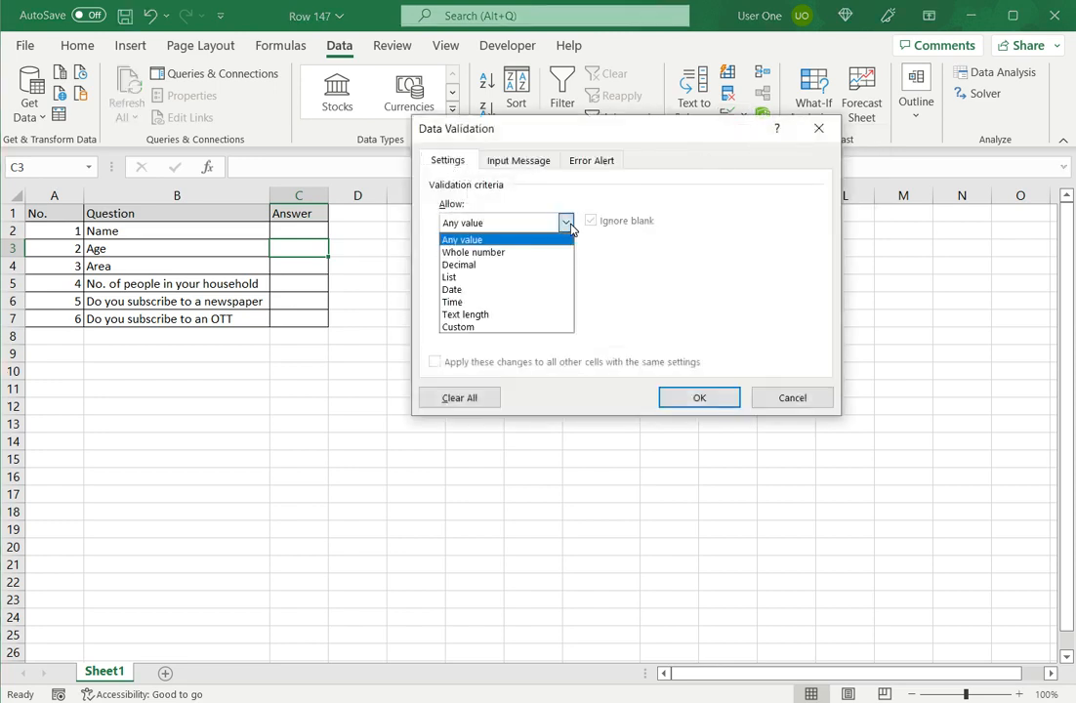
pyautogui.click(543, 278)
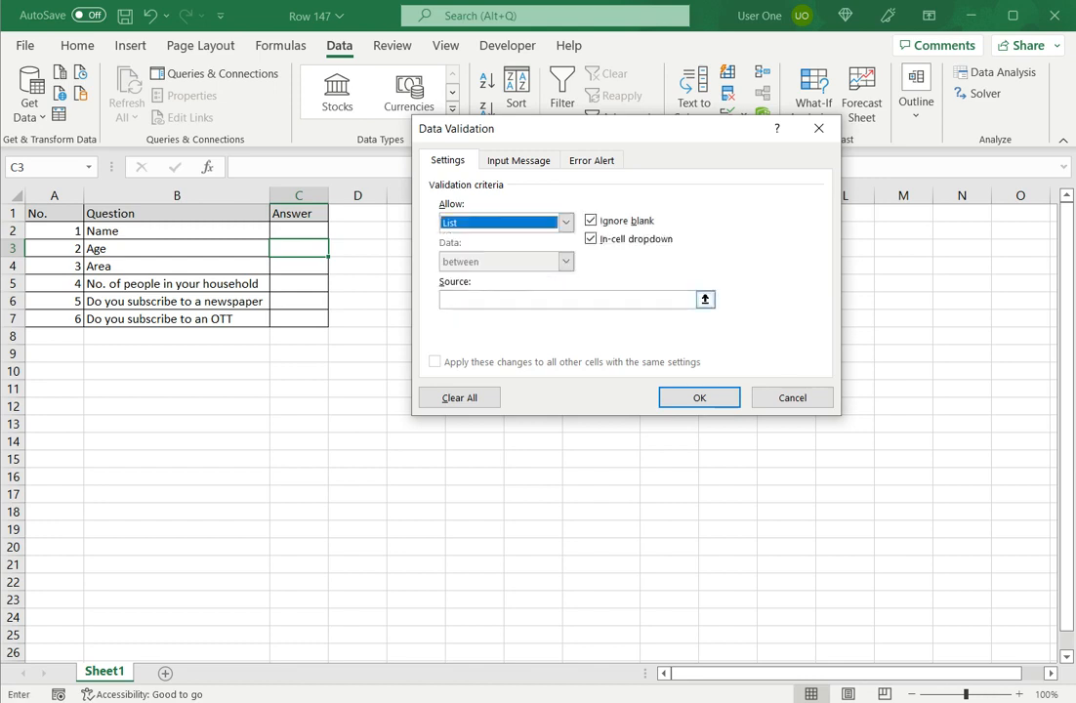
pyautogui.moveTo(629, 130); pyautogui.dragTo(615, 187)
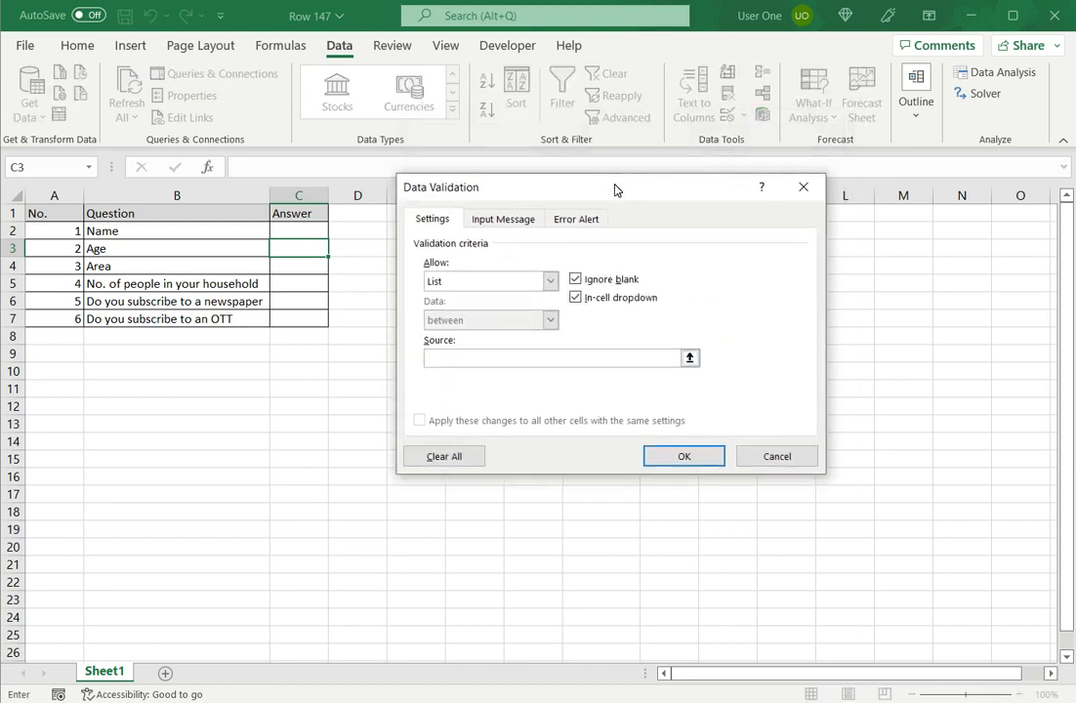
pyautogui.write('Under1')
pyautogui.press('BackSpace')
pyautogui.write('18,18 to 50,Over 50')
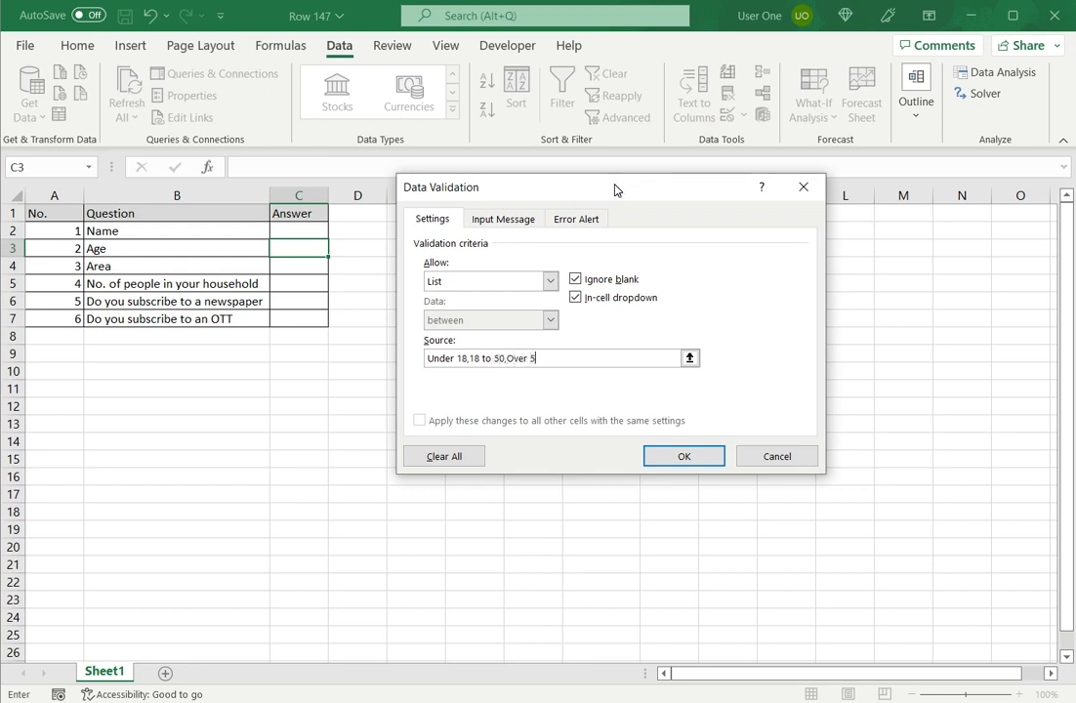
pyautogui.click(665, 457)
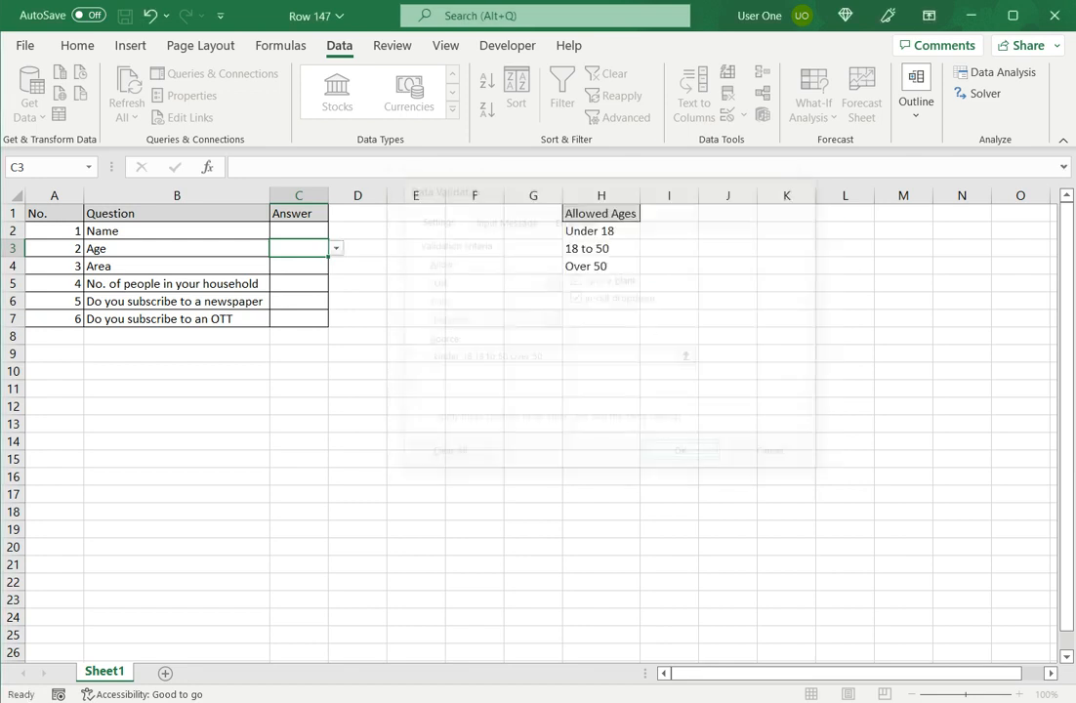
# Step: Choose Under 18 from the dropdown list in the Age answer cell C3
pyautogui.click(336, 250)
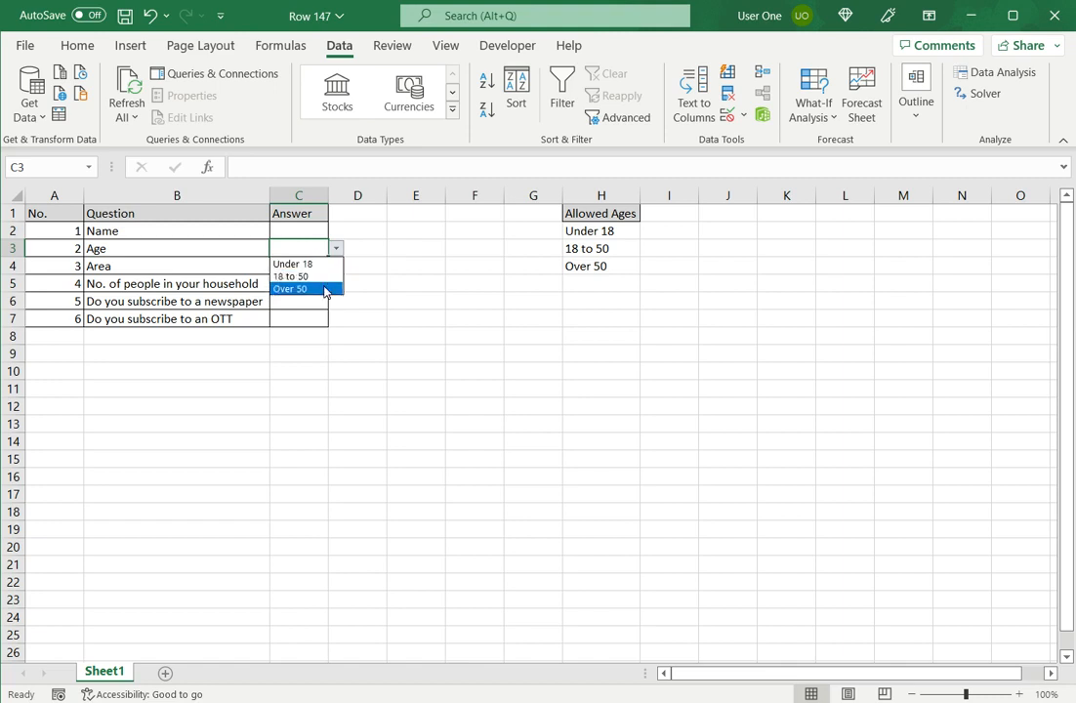
pyautogui.click(338, 265)
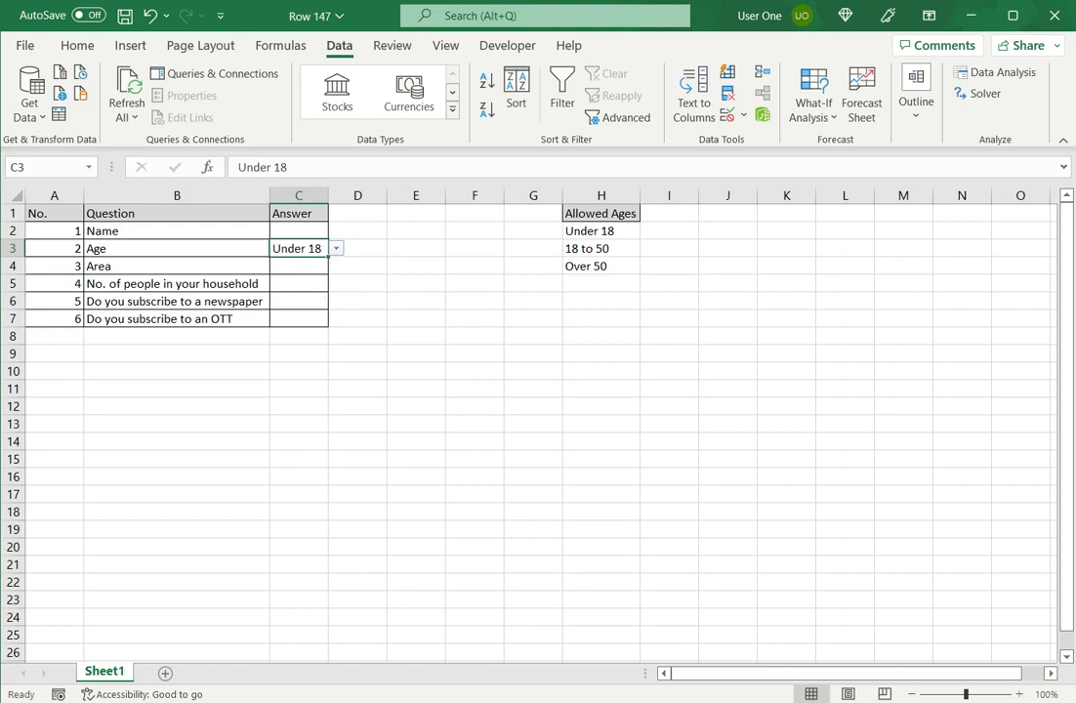
pyautogui.click(337, 250)
pyautogui.click(332, 265)
# Step: Try to enter 34 in the Age answer cell C3 to test its validation, and cancel the entry
pyautogui.write('34')
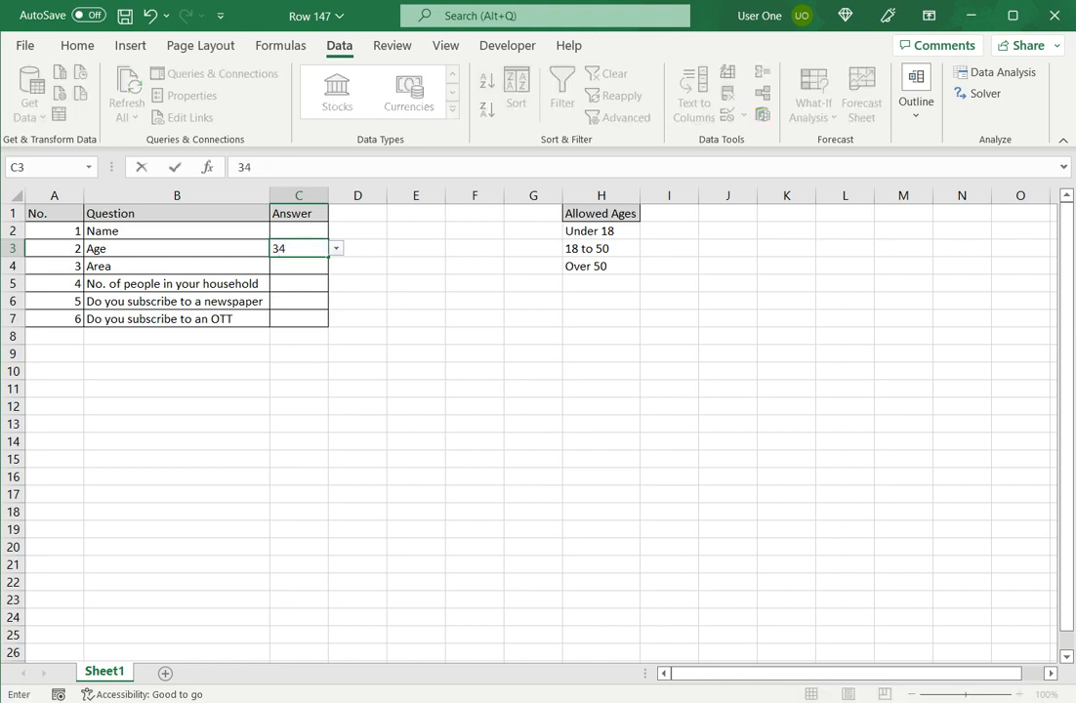
pyautogui.press('Return')
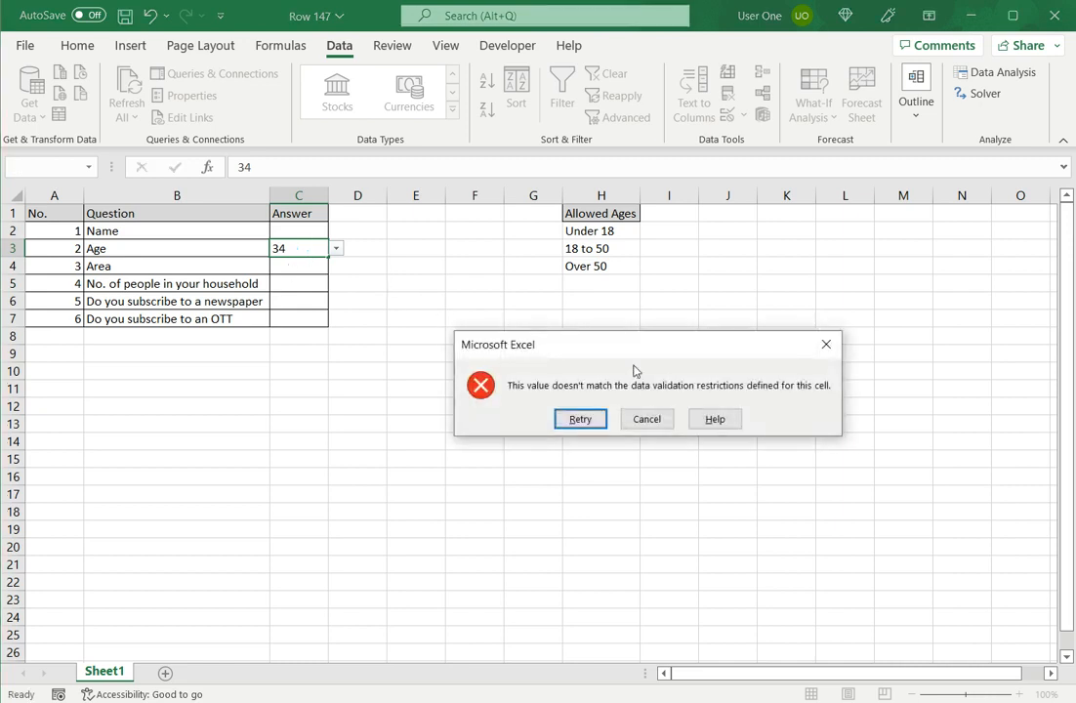
pyautogui.click(657, 426)
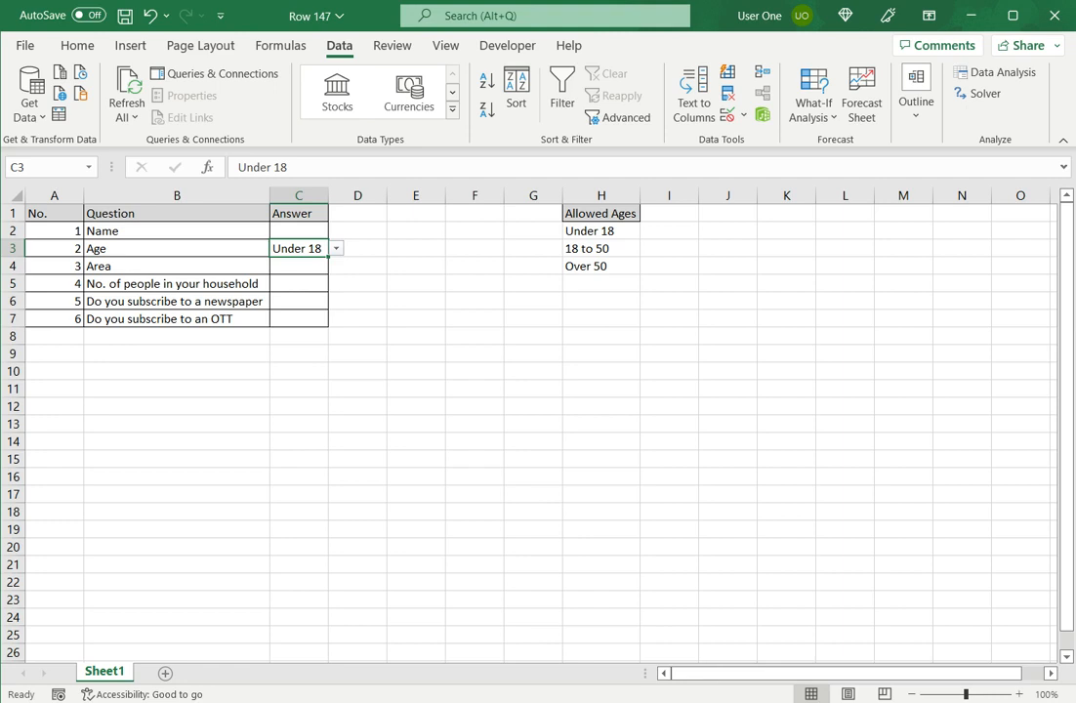
# Step: Replace the typed source of C3's list validation with a reference to the allowed ages in cells H2:H4
pyautogui.click(743, 114)
pyautogui.click(754, 145)
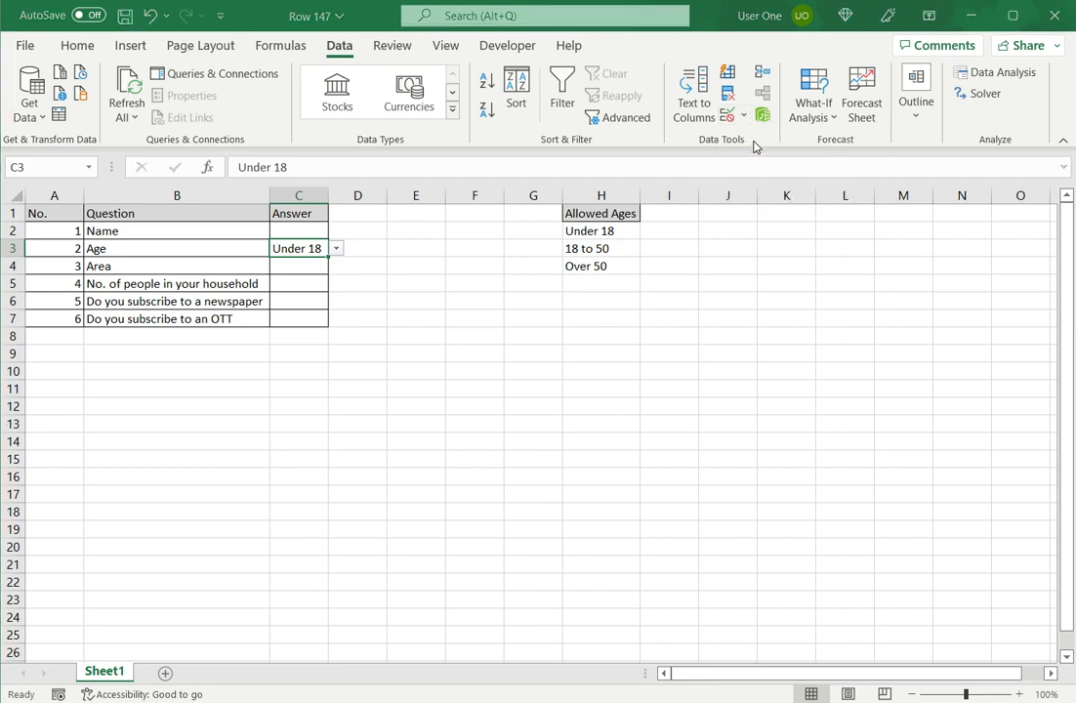
pyautogui.moveTo(543, 359); pyautogui.dragTo(426, 358)
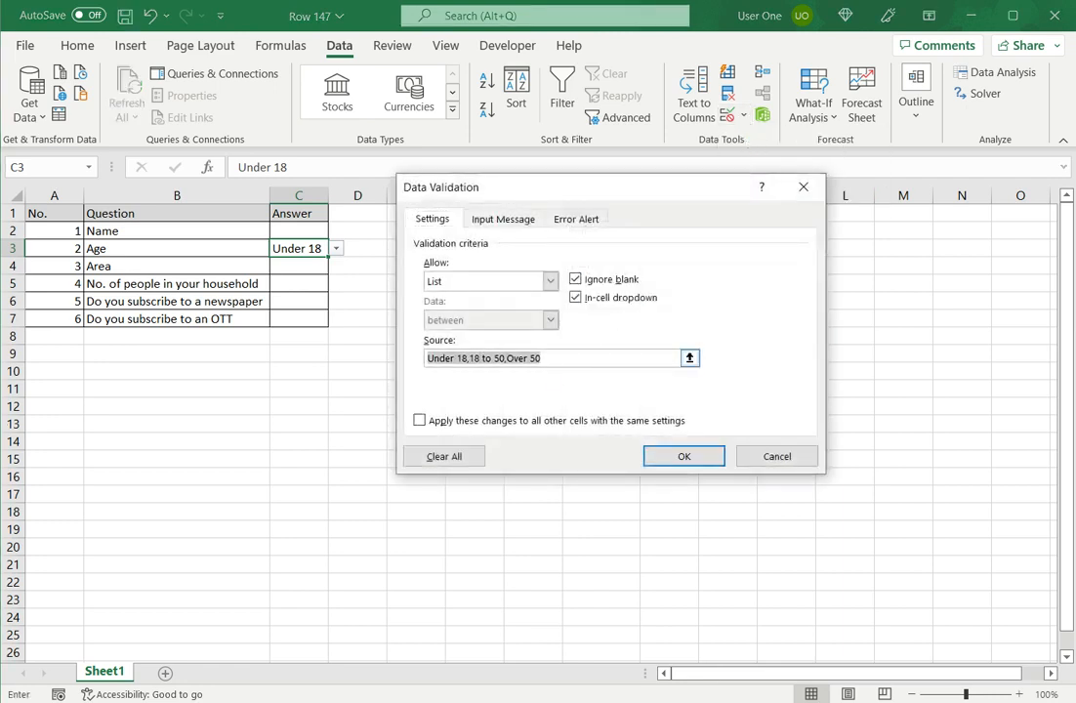
pyautogui.press('BackSpace')
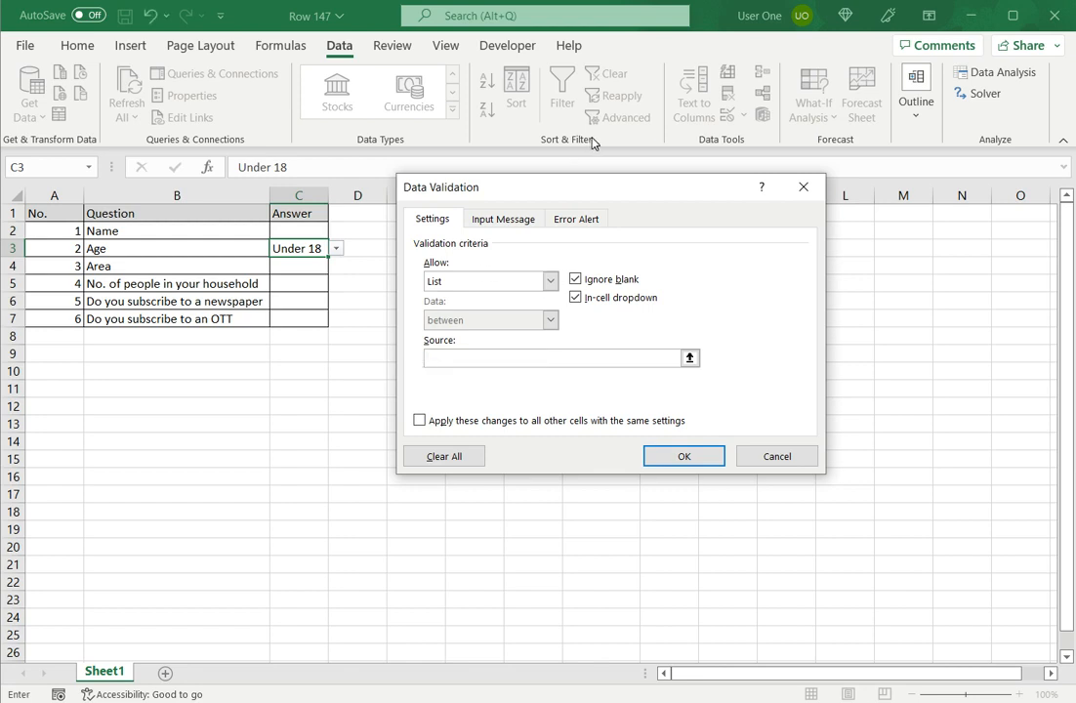
pyautogui.moveTo(607, 192); pyautogui.dragTo(607, 316)
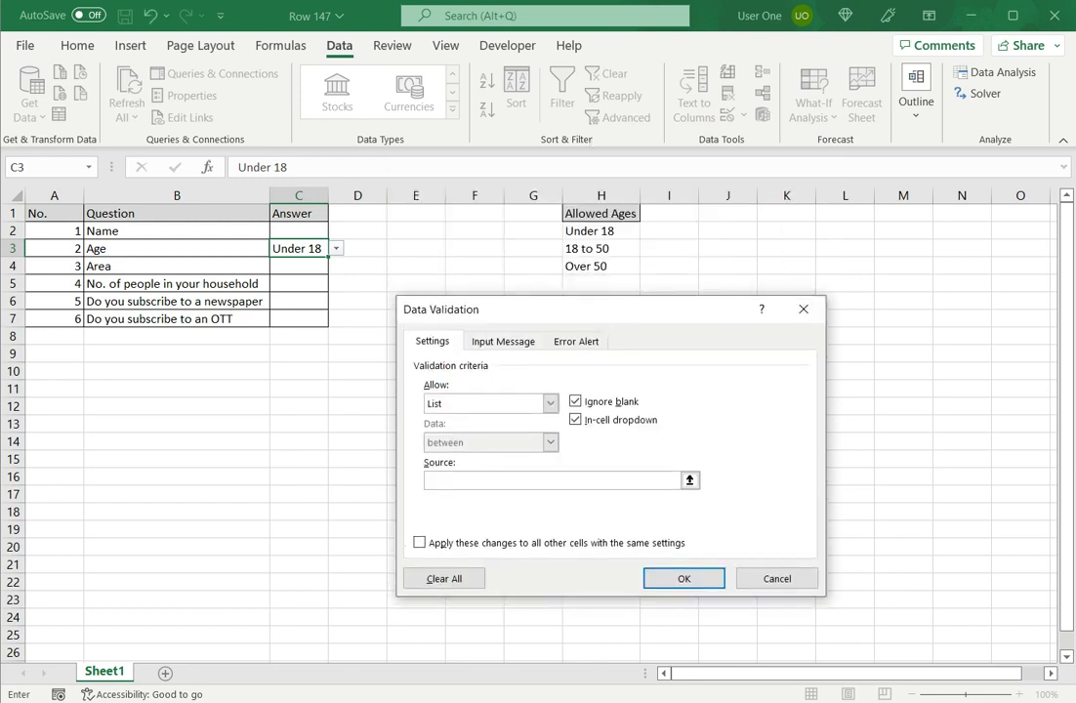
pyautogui.moveTo(586, 230)
pyautogui.mouseDown()
pyautogui.moveTo(586, 266)
pyautogui.moveTo(581, 244)
pyautogui.mouseUp()
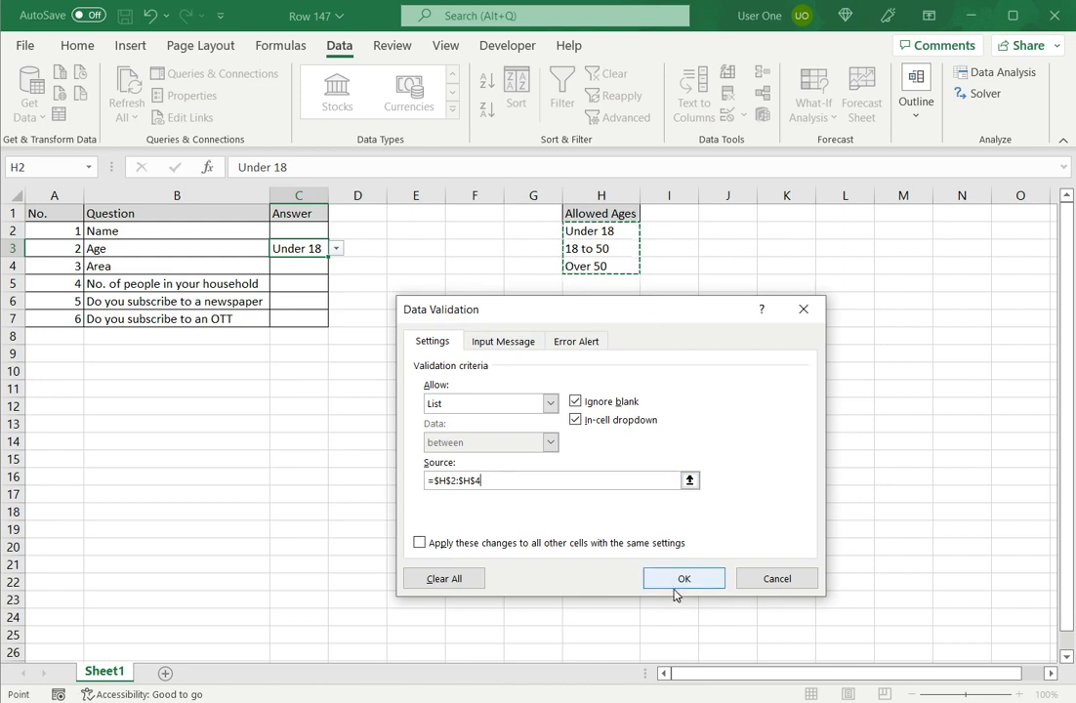
# Step: Extend the validation source to cells H2:H12, apply it, and check the options in C3's dropdown
pyautogui.moveTo(679, 314); pyautogui.dragTo(644, 355)
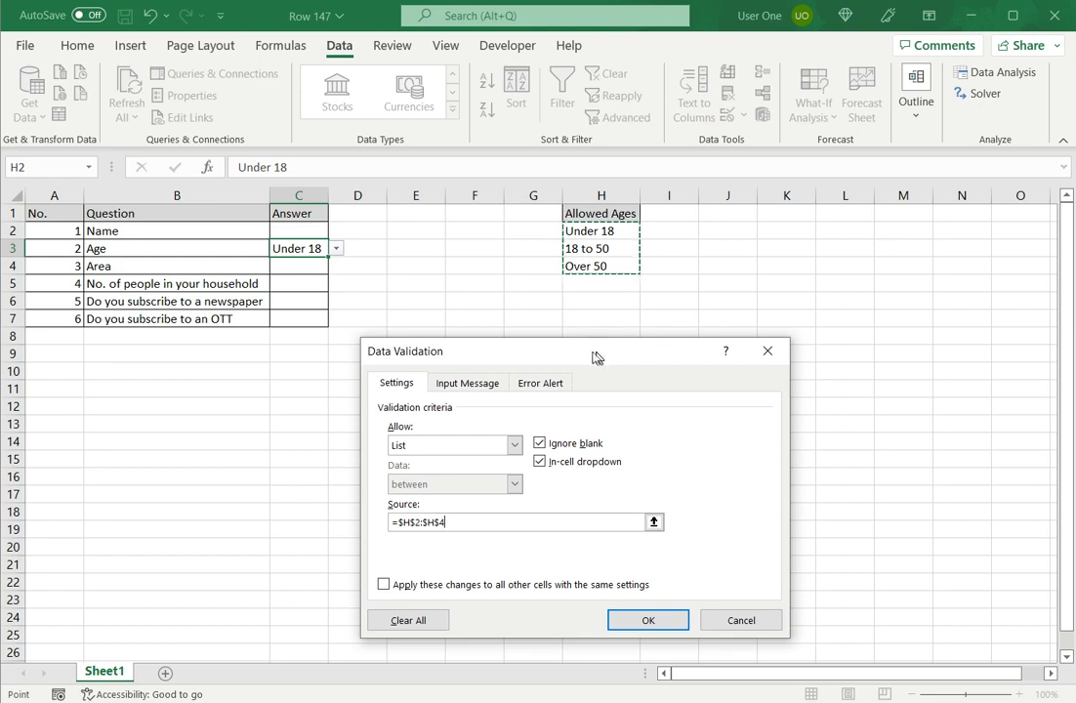
pyautogui.moveTo(593, 357); pyautogui.dragTo(342, 273)
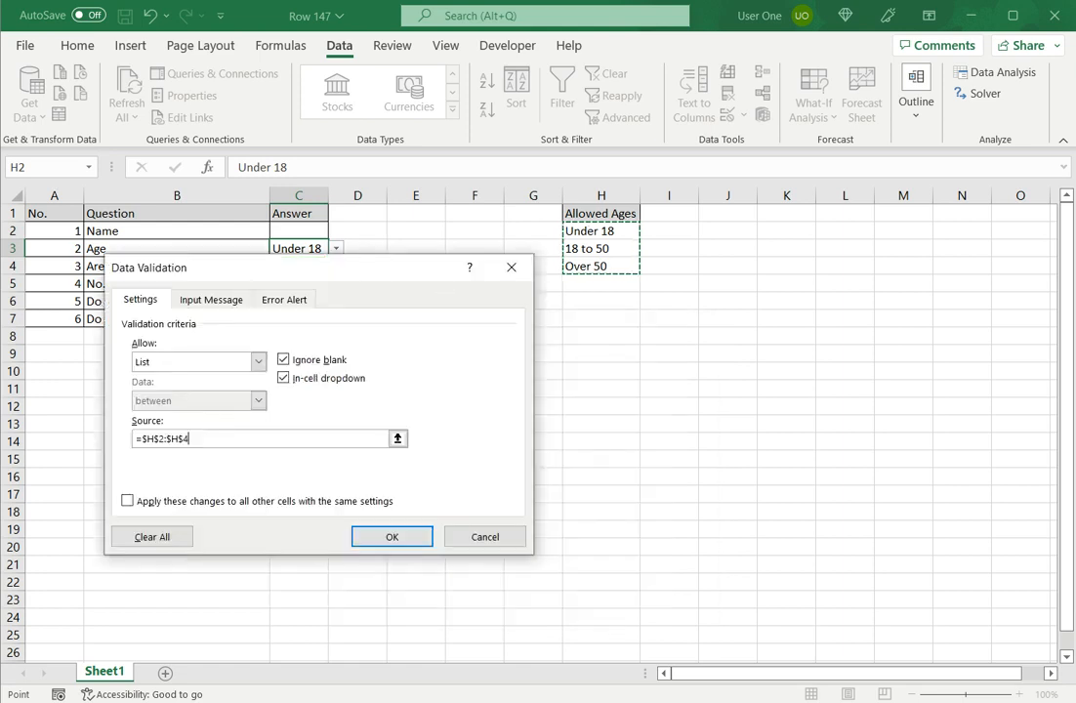
pyautogui.moveTo(601, 232); pyautogui.dragTo(601, 407)
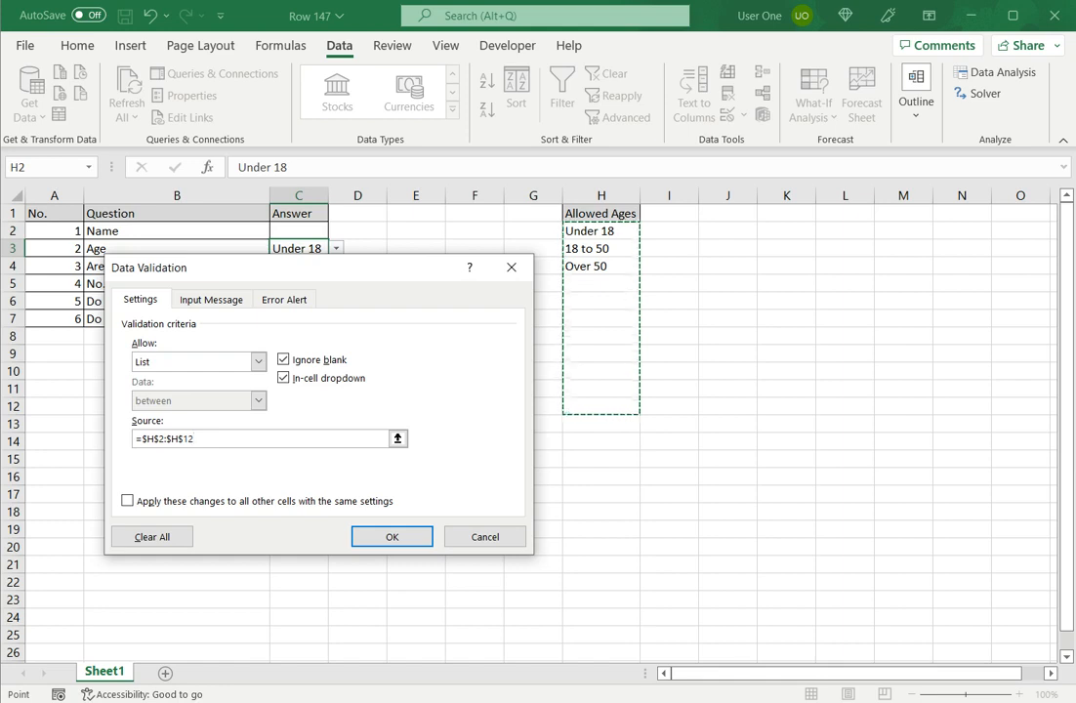
pyautogui.click(396, 538)
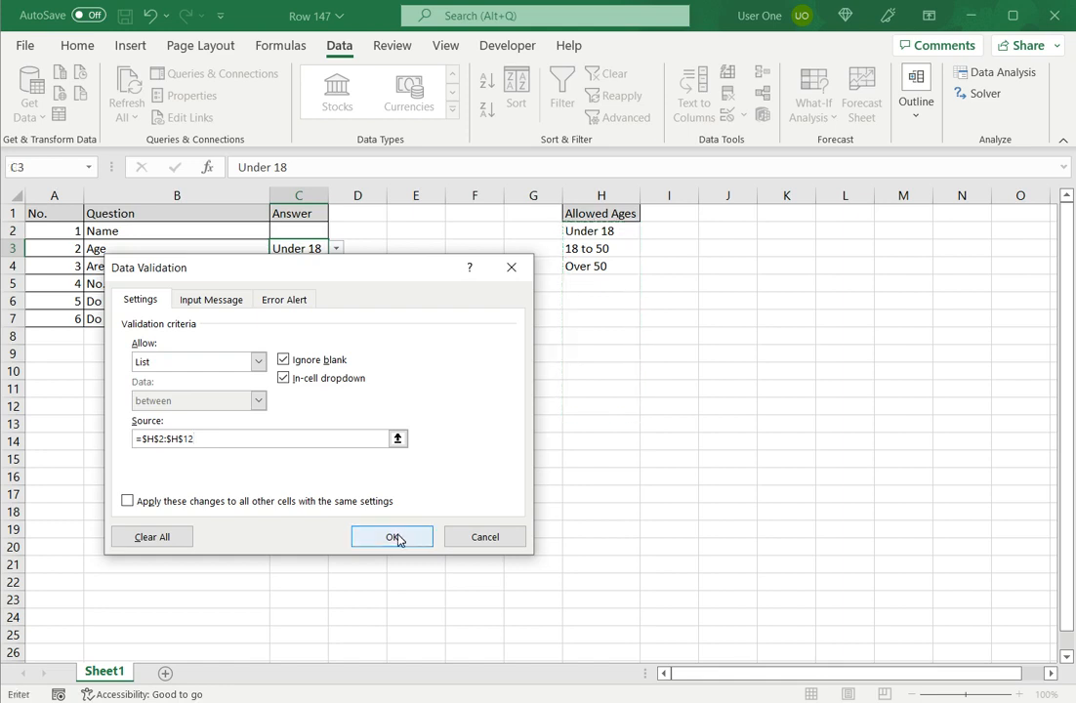
pyautogui.click(335, 248)
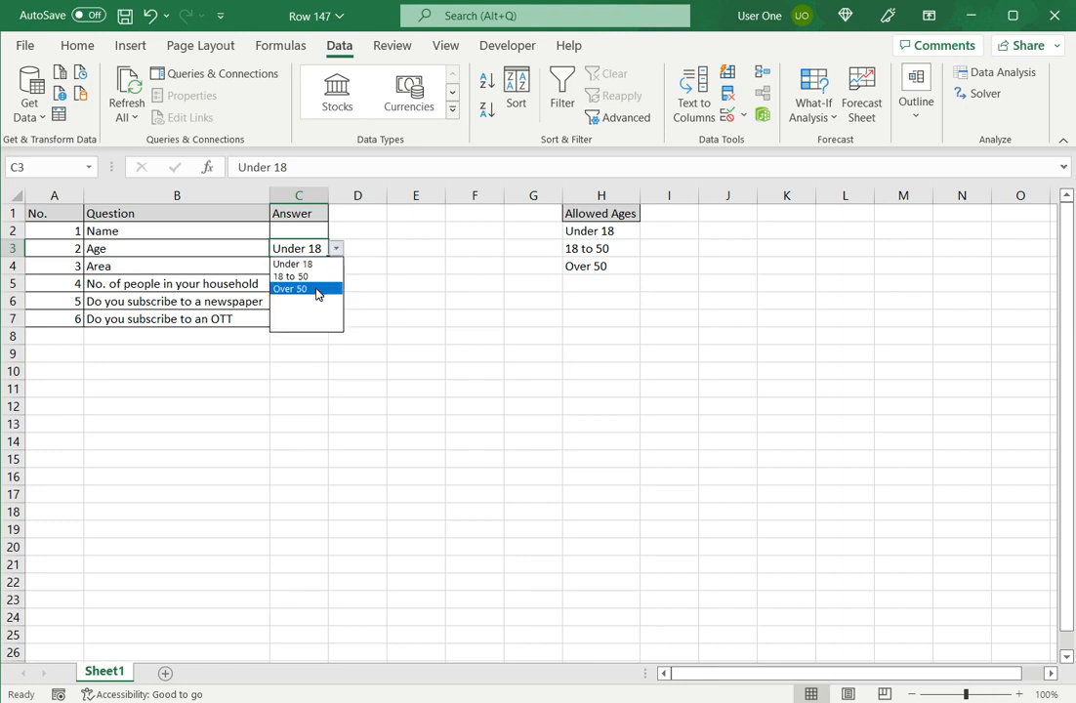
pyautogui.press('Escape')
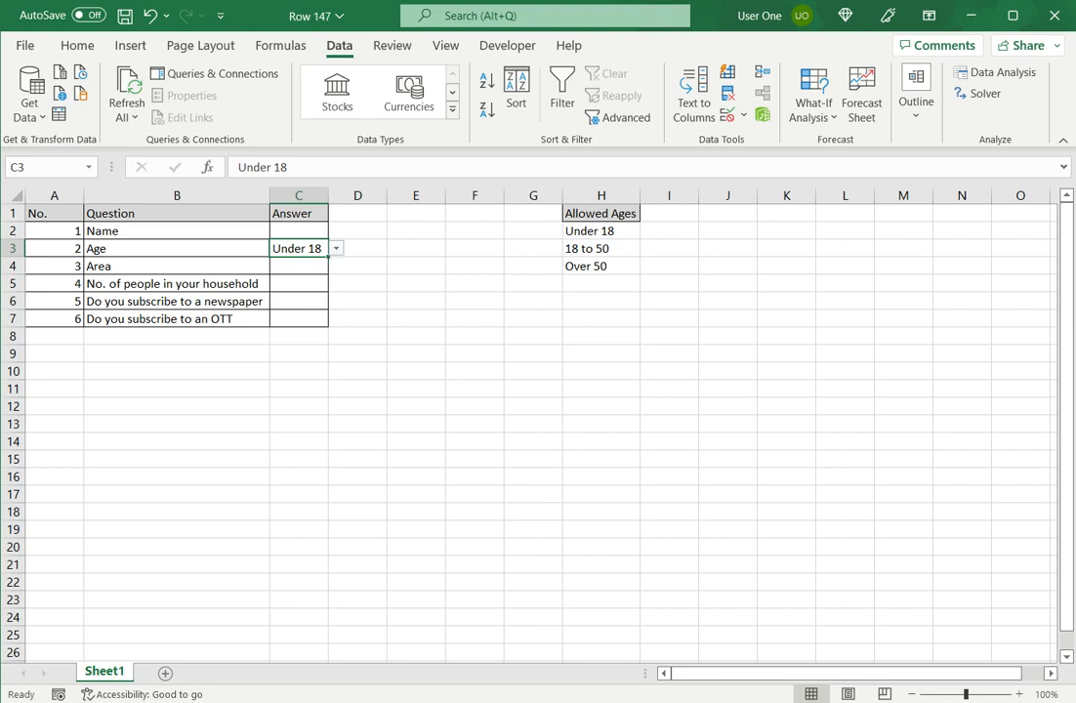
# Step: Update the Allowed Ages list with 18 to 40 in H3, 40 to 50 in H4 and Over 50 in H5
pyautogui.click(601, 283)
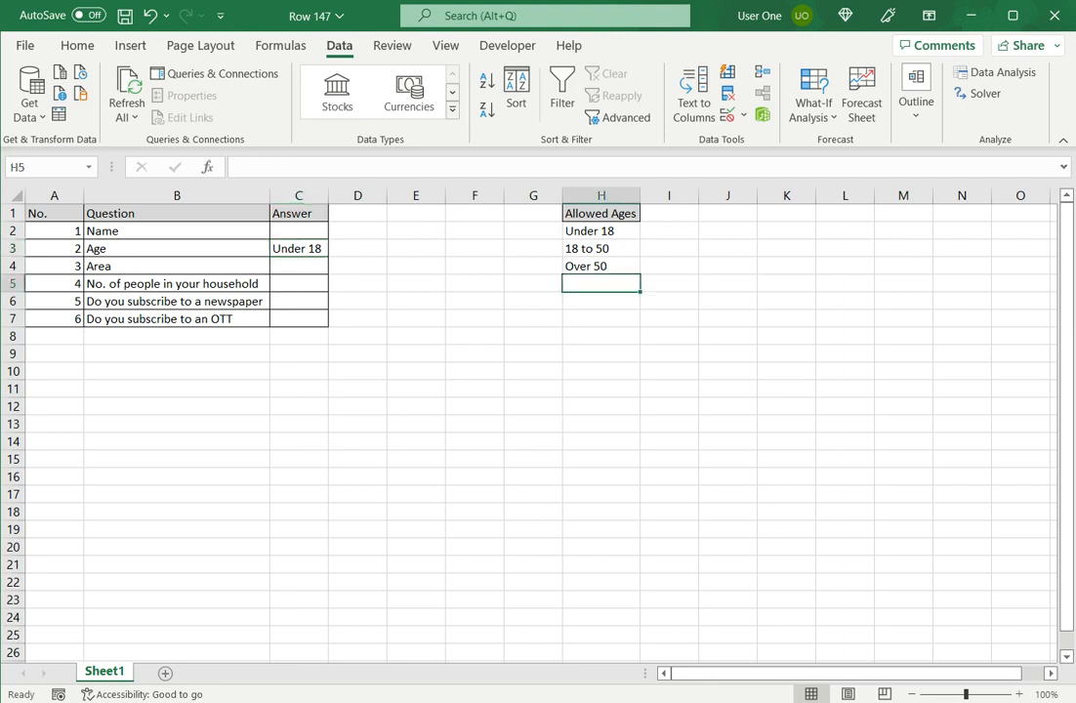
pyautogui.press('Up')
pyautogui.press('Up')
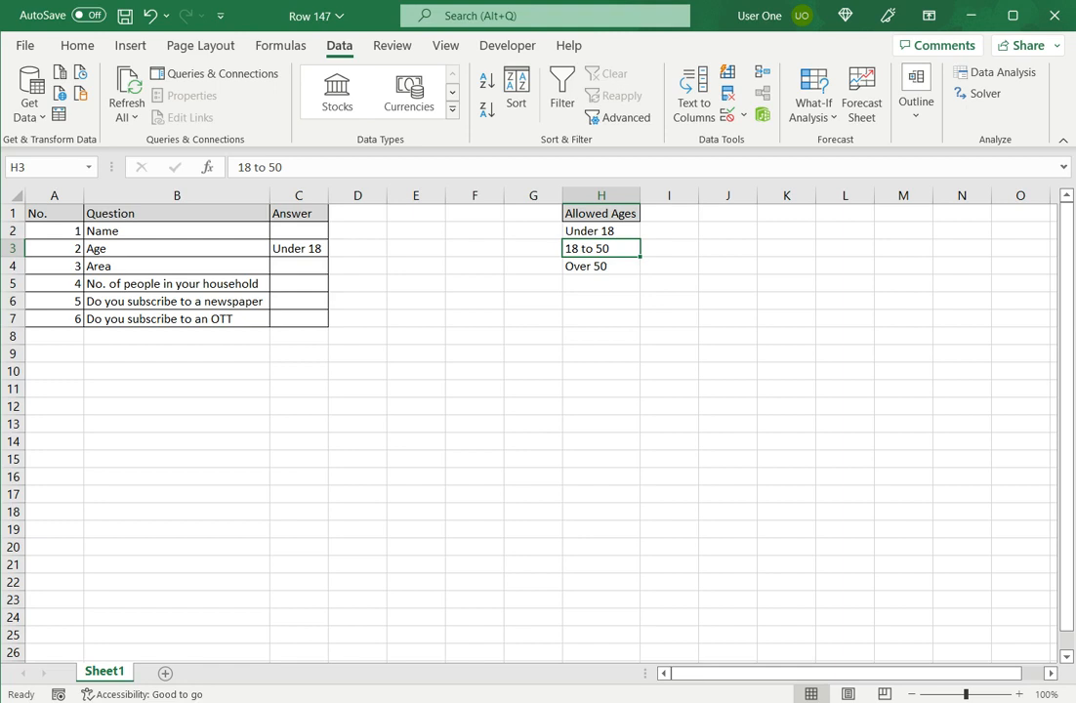
pyautogui.write('18')
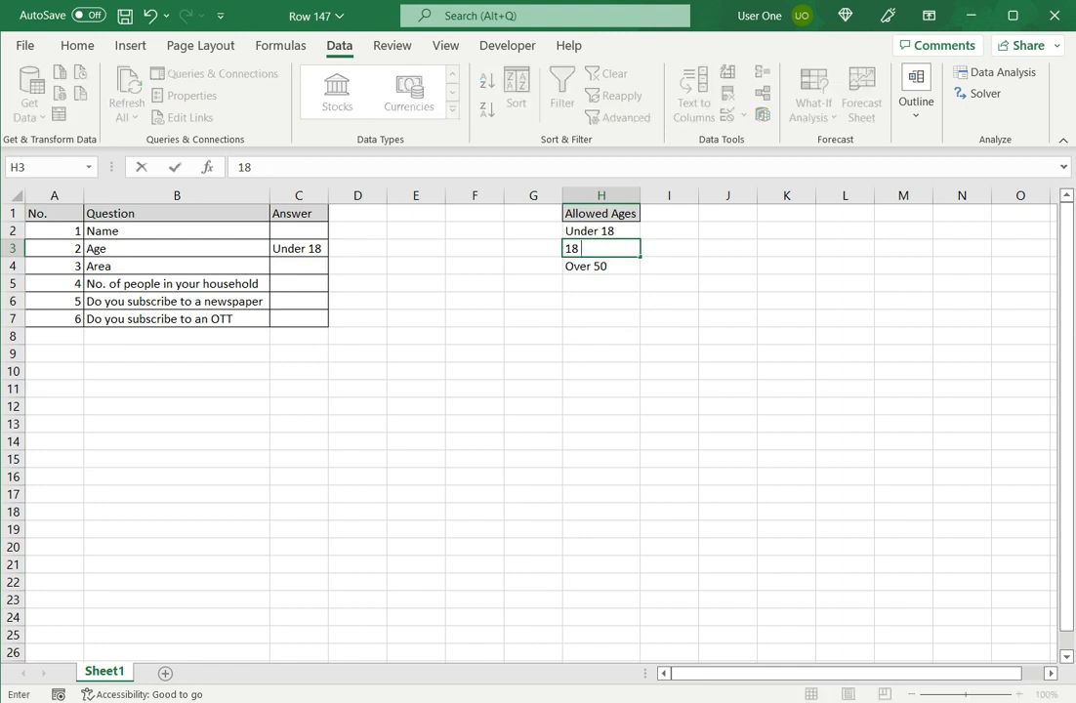
pyautogui.write('  to 40')
pyautogui.press('Return')
pyautogui.write('40 to 50')
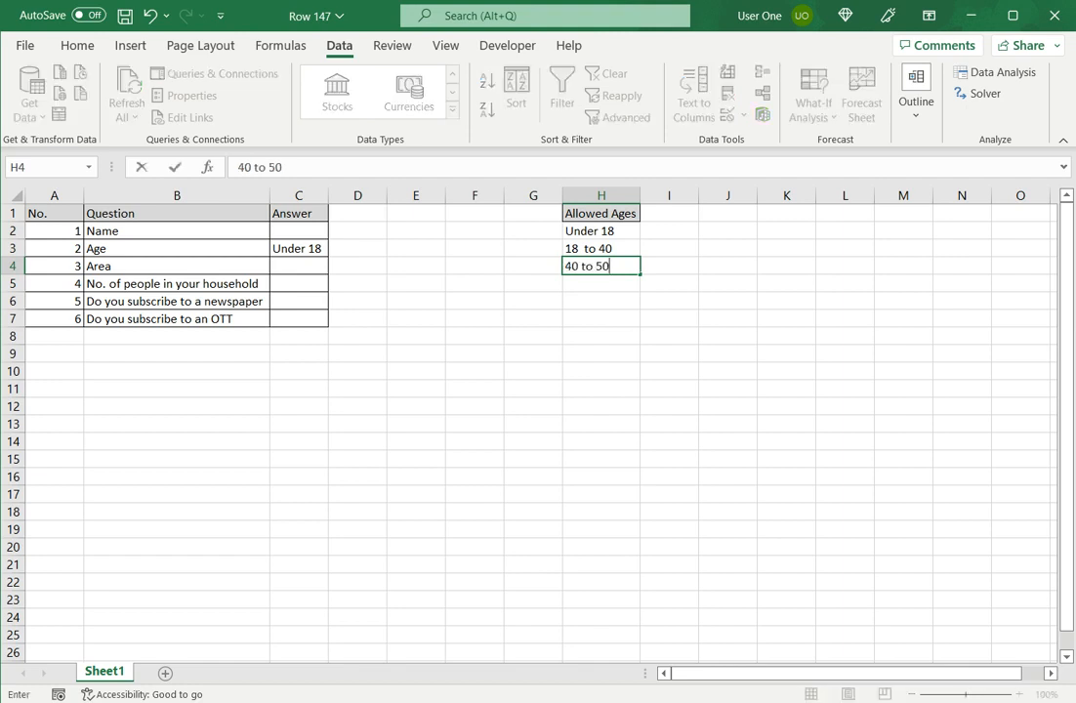
pyautogui.press('Return')
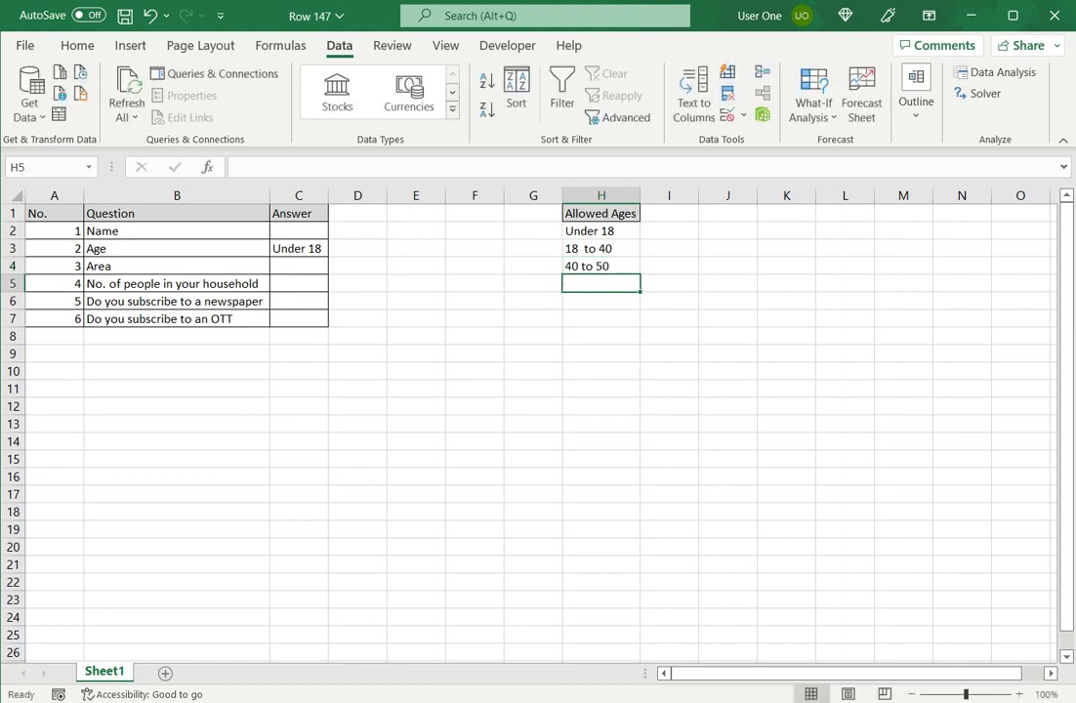
pyautogui.write('Over 50')
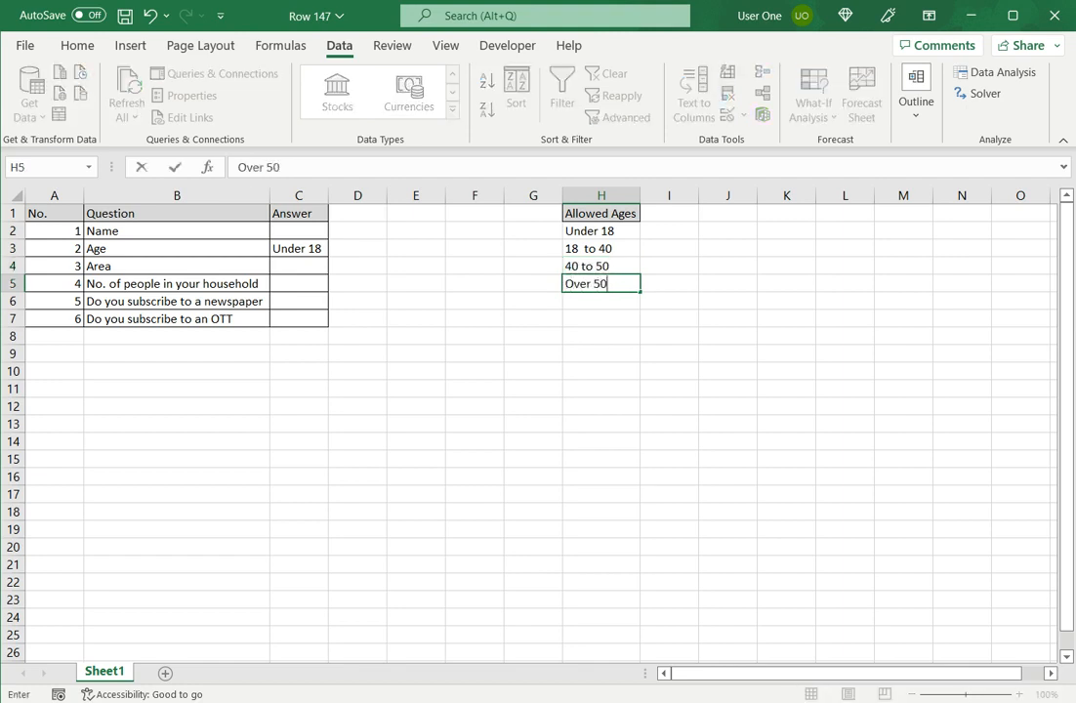
pyautogui.press('Return')
# Step: Check C3's dropdown for the updated age options
pyautogui.click(315, 248)
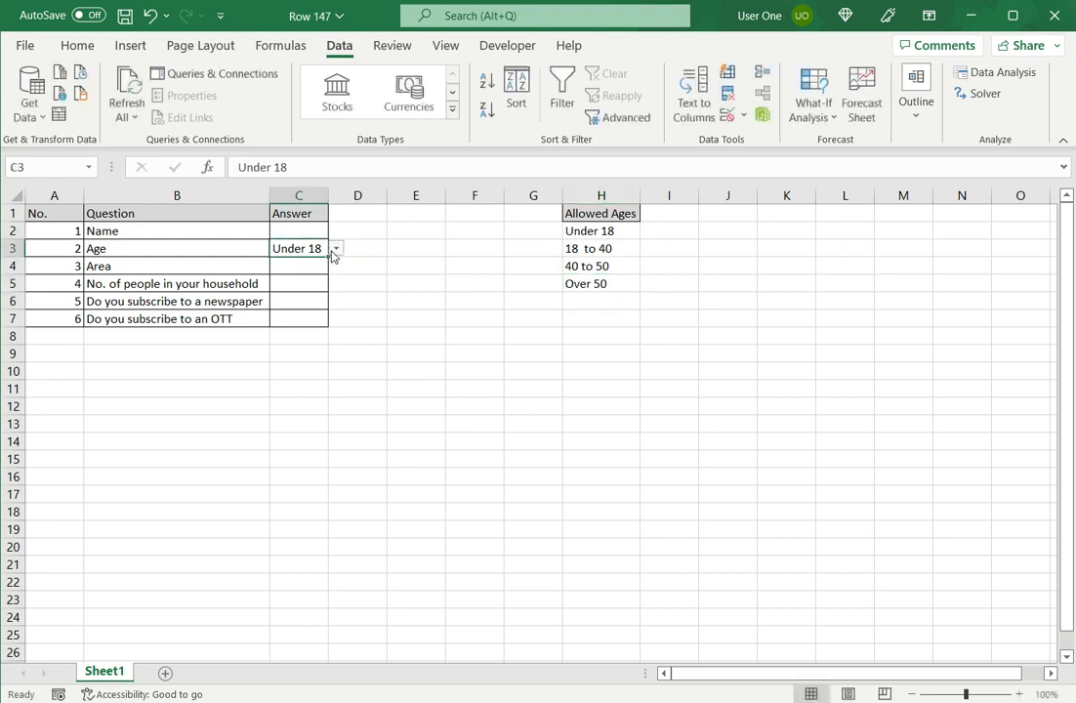
pyautogui.click(336, 250)
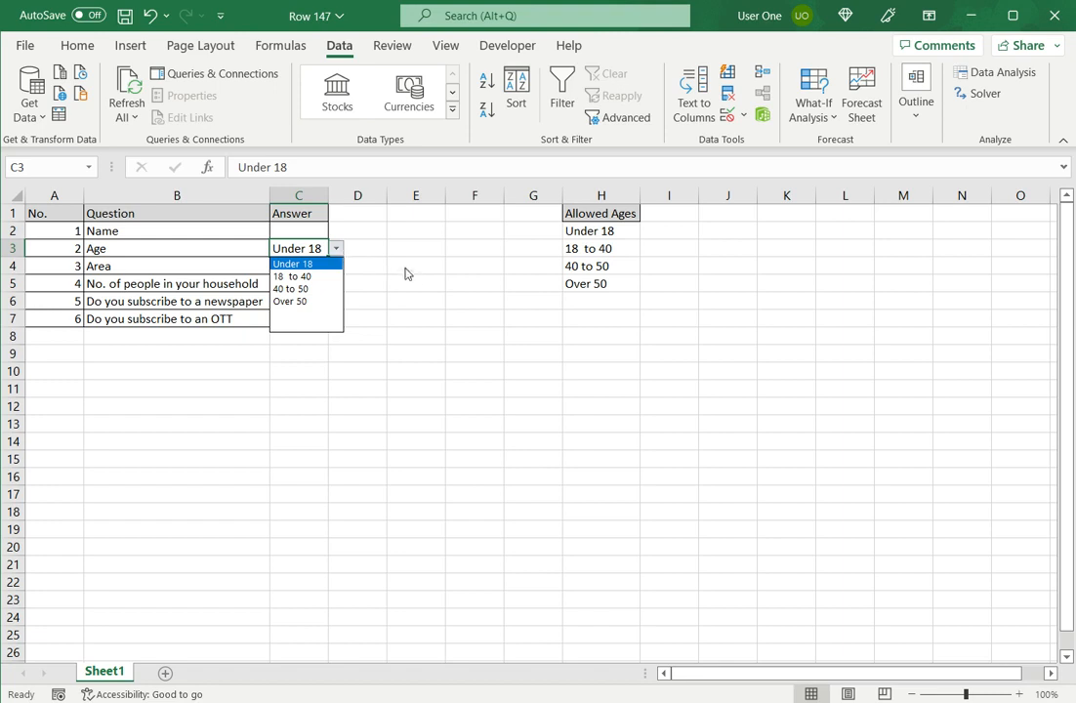
pyautogui.click(449, 286)
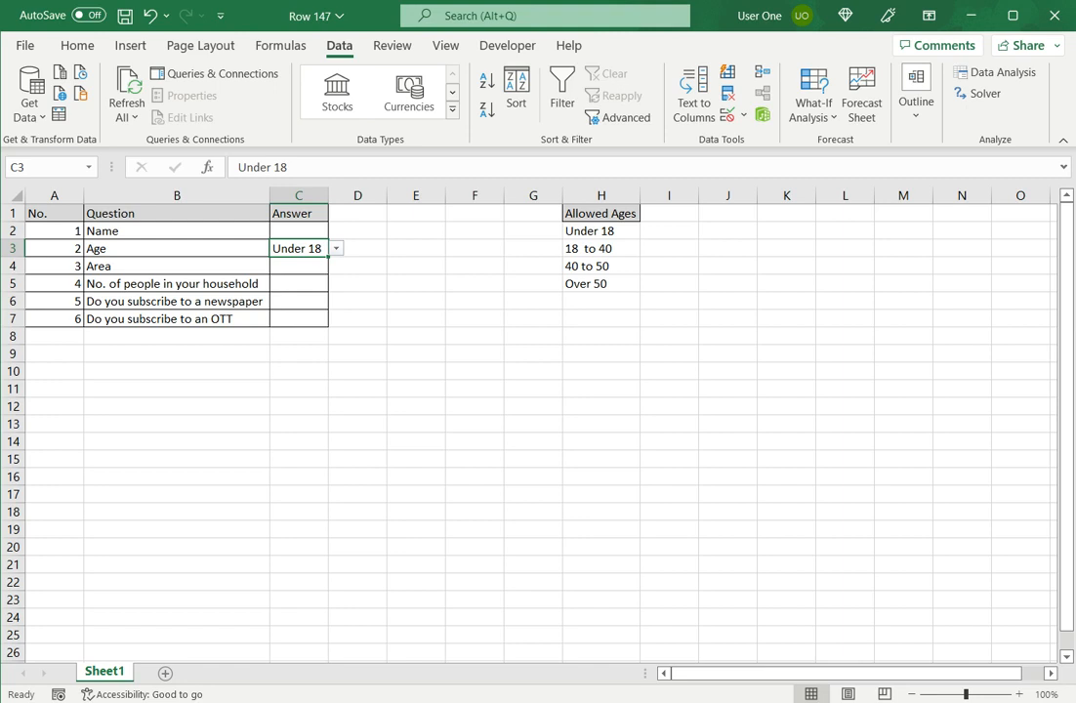
pyautogui.moveTo(600, 213); pyautogui.dragTo(600, 283)
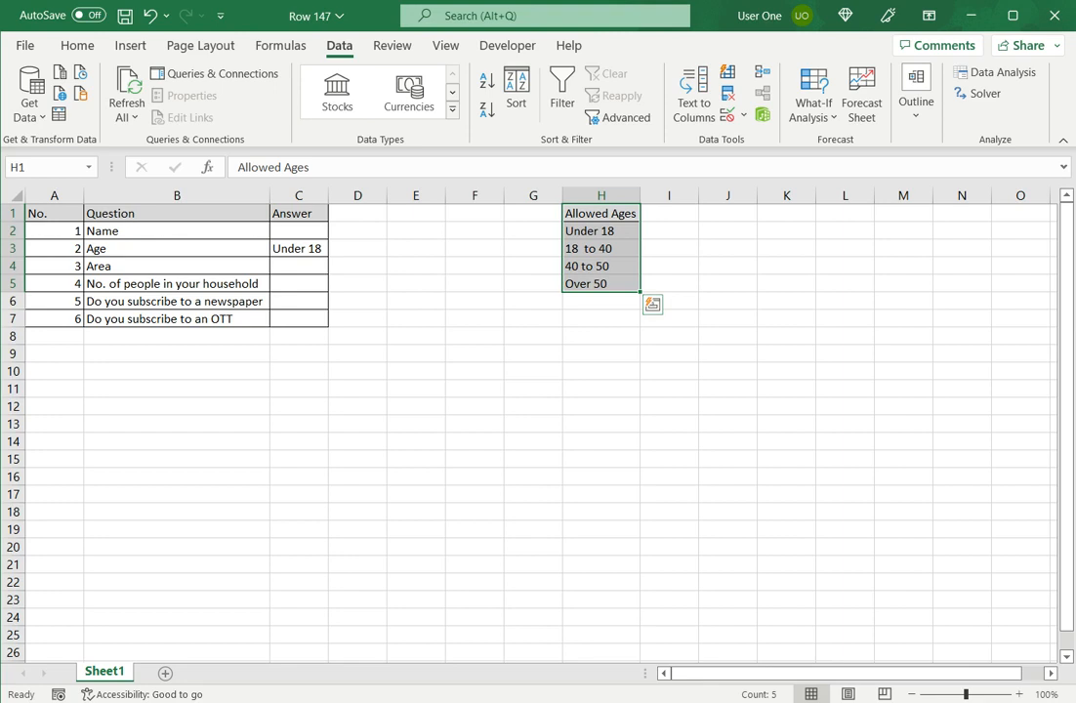
pyautogui.click(600, 319)
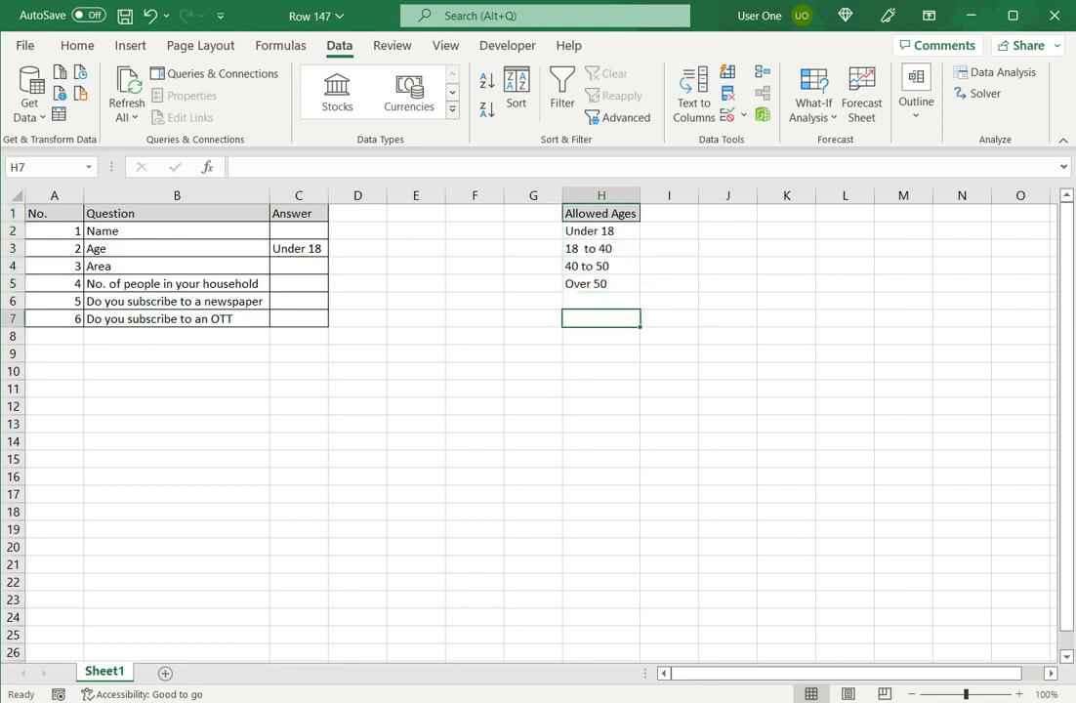